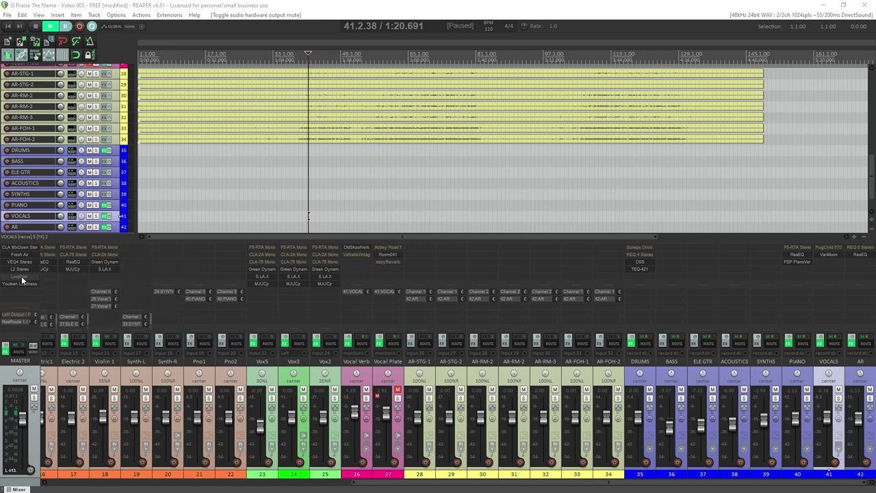
- Bring up the master's Youlean Loudness Meter 2, reposition its window, and reset its readings
click(21, 278)
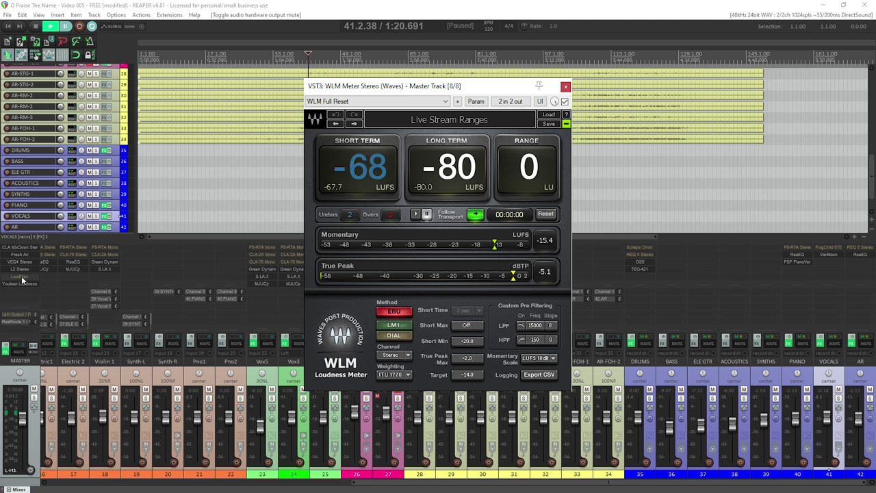
click(22, 279)
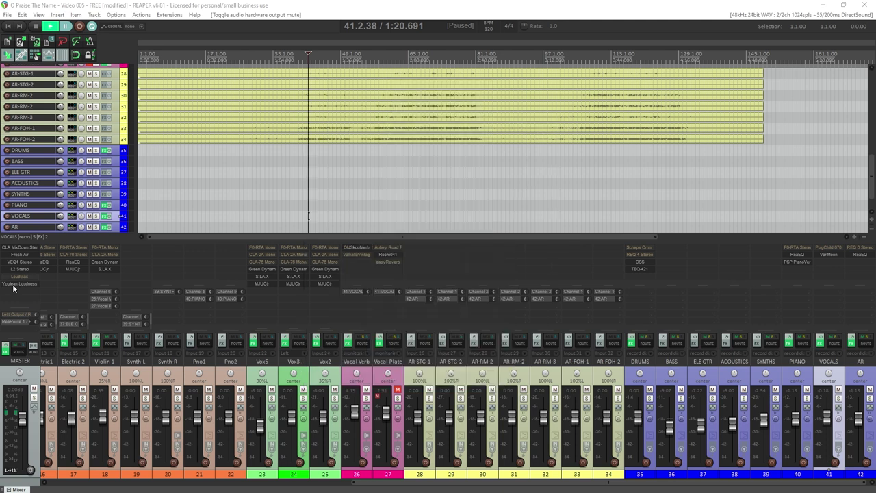
click(24, 282)
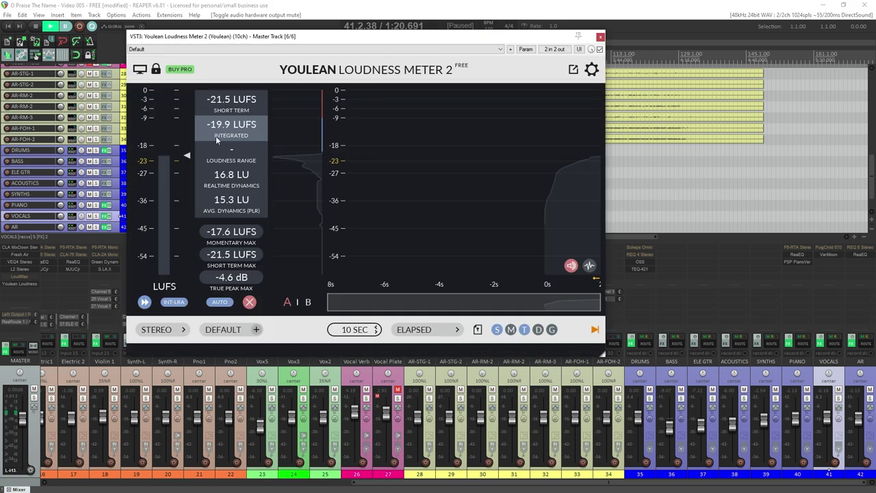
drag(269, 40, 249, 36)
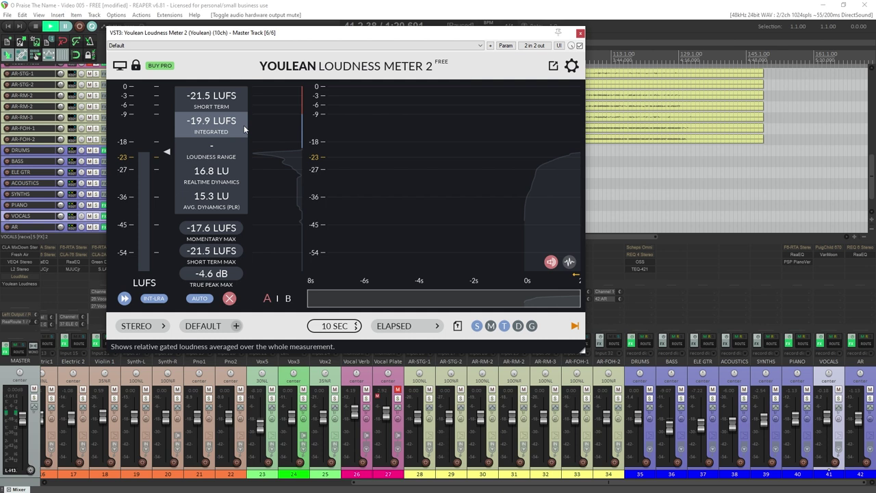
click(230, 299)
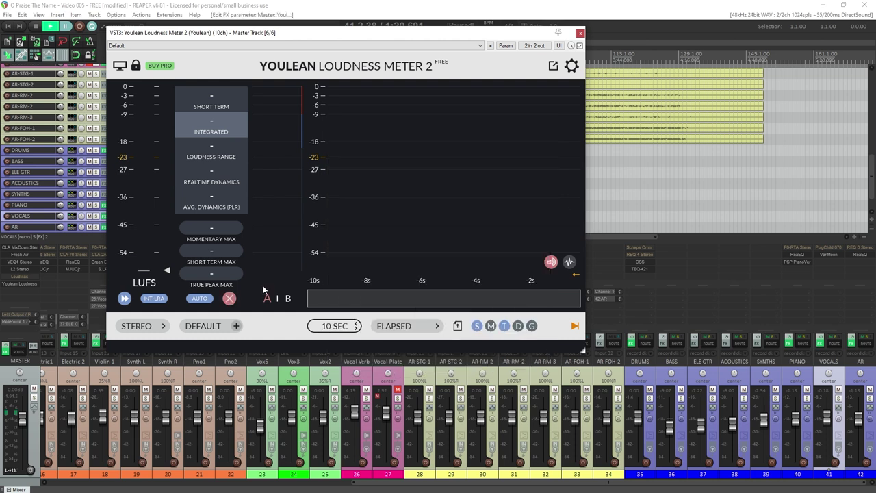
- Review the Youlean loudness settings panel, then close it
click(572, 69)
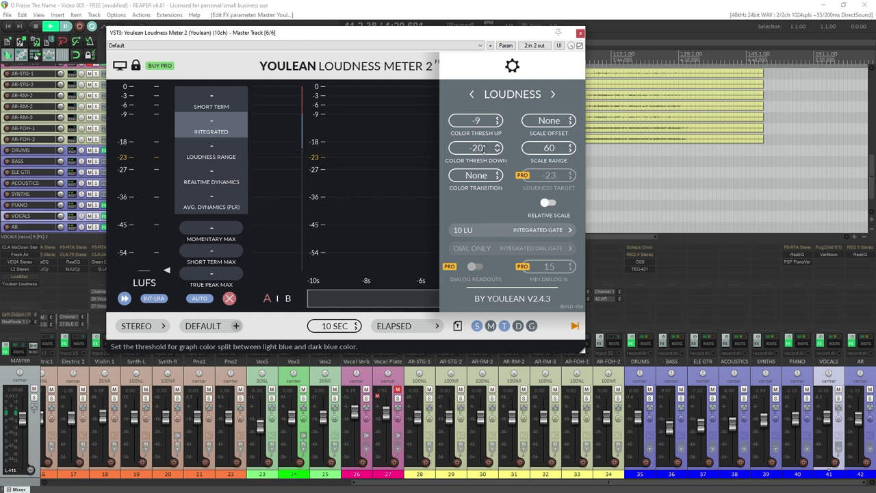
click(512, 67)
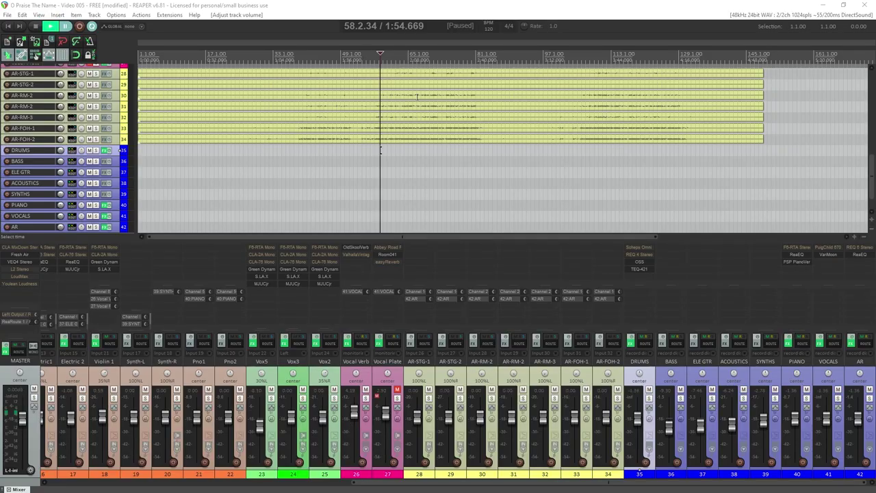
- Play from around bar 55, raise the DRUMS–AR bus faders together, then pause
click(369, 54)
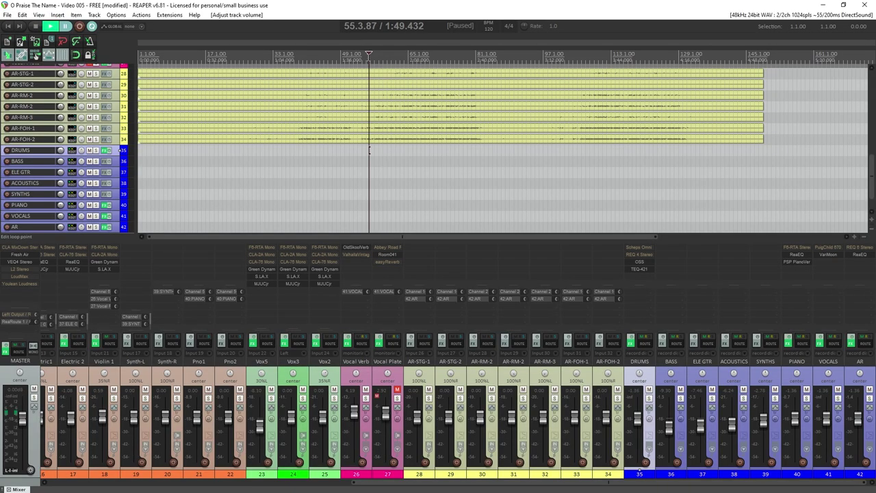
key(space)
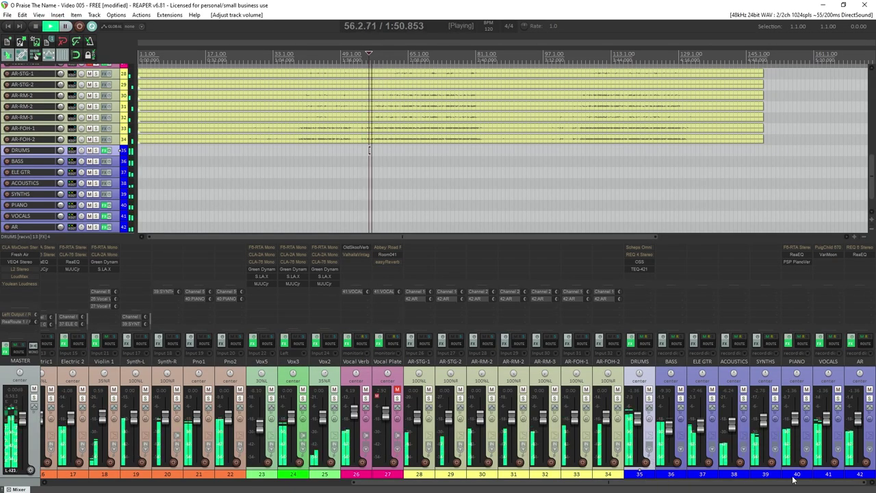
shift+click(852, 424)
drag(853, 424, 861, 403)
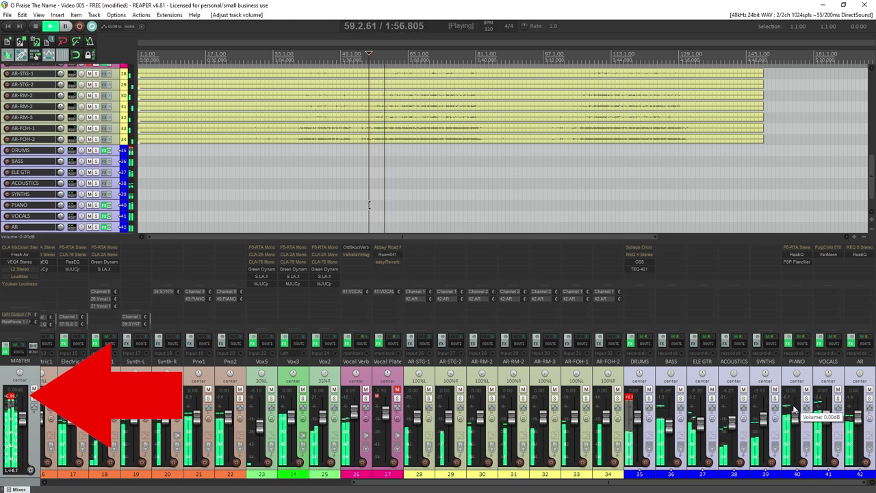
key(ctrl+space)
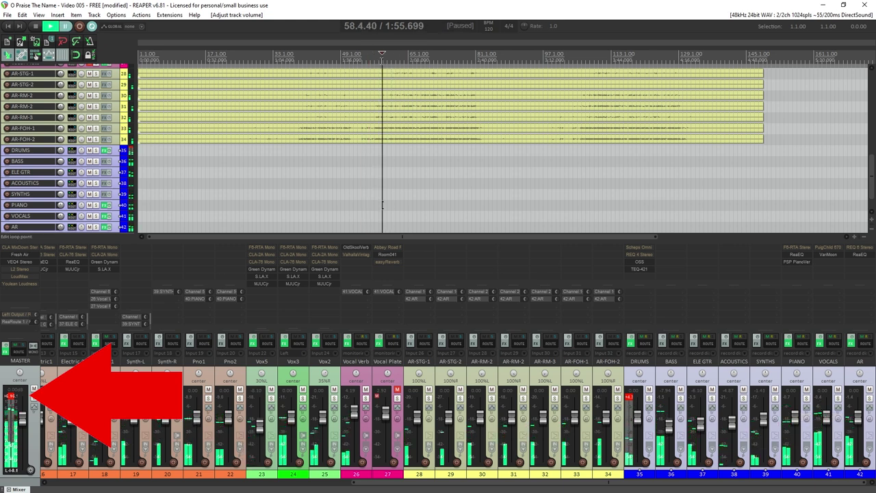
- Clear the master and DRUMS peak indicators, bypass the master's L2 and Youlean, and bypass all track effects
click(11, 396)
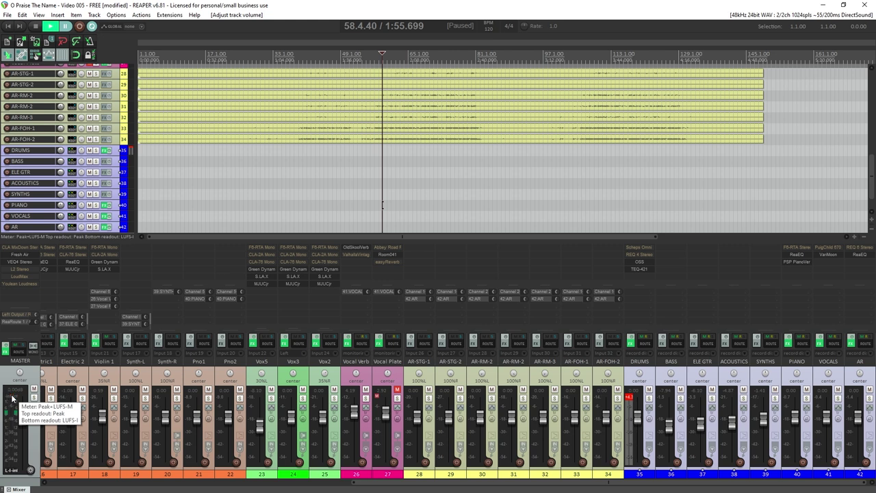
shift+click(21, 269)
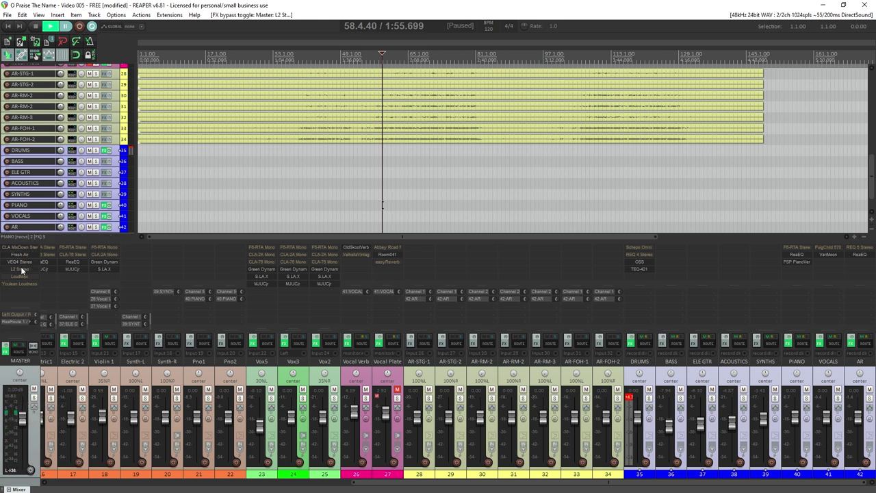
shift+click(23, 283)
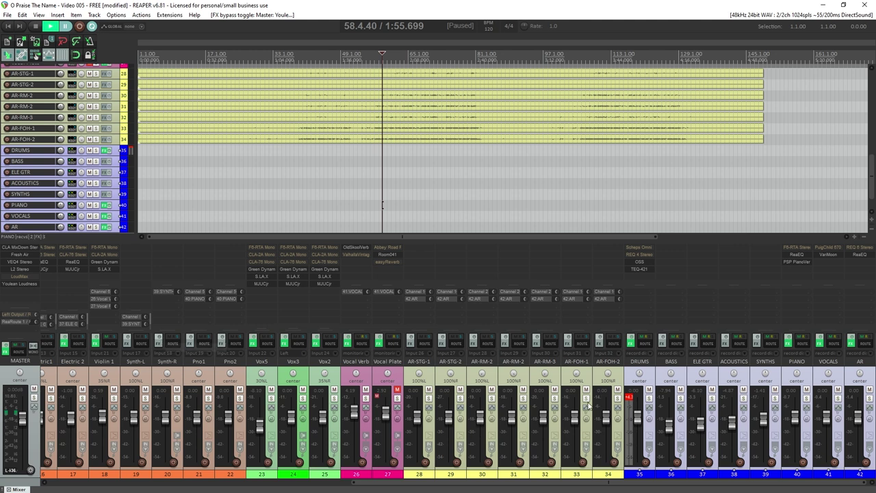
click(629, 397)
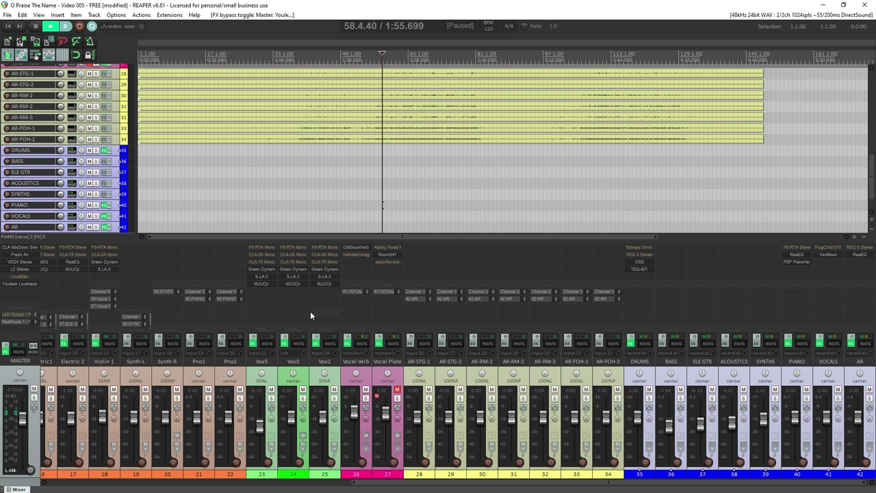
ctrl+shift+click(126, 340)
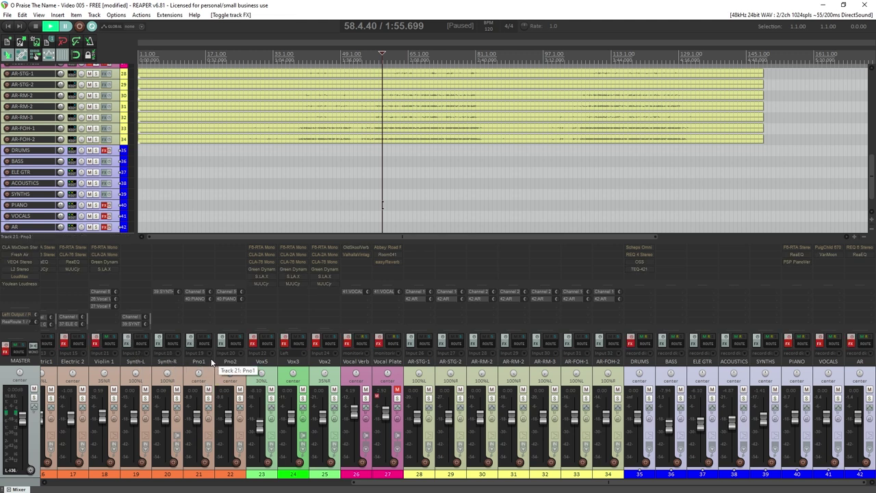
- Re-enable master FX, bypass Fresh Air and L2, lower the bus faders ~2.8 dB, and show Youlean
ctrl+click(8, 346)
ctrl+click(20, 254)
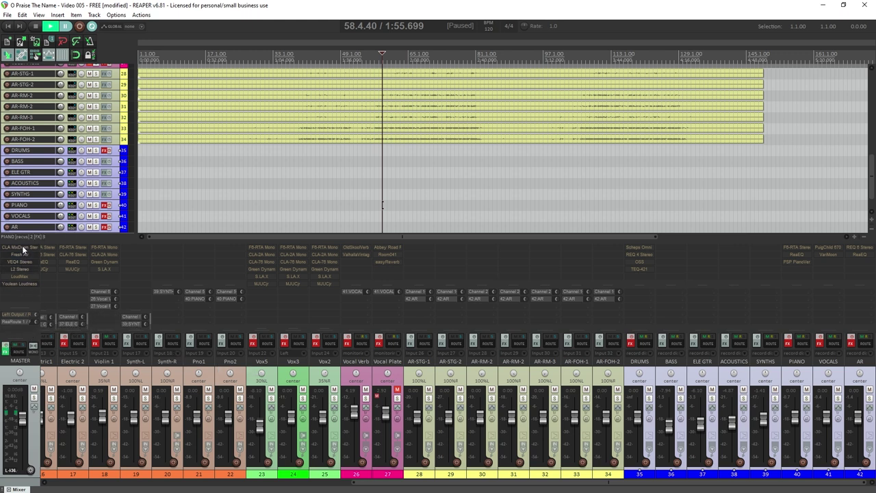
ctrl+click(20, 269)
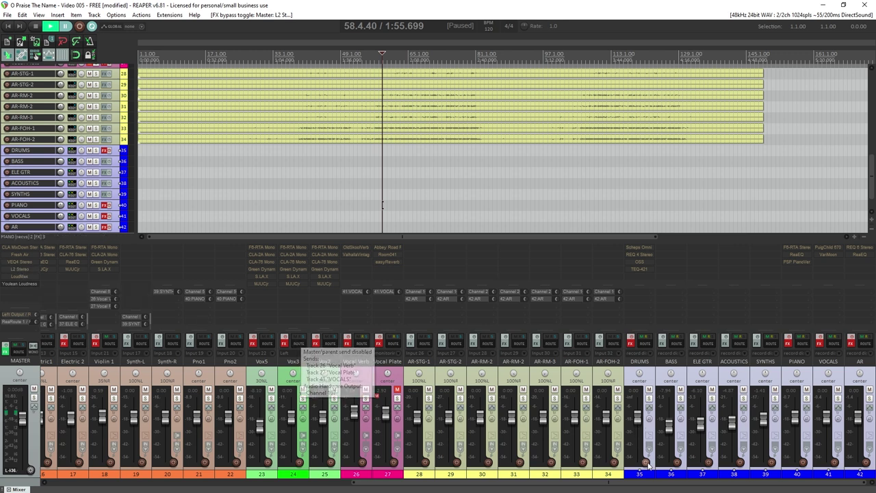
drag(637, 420, 638, 426)
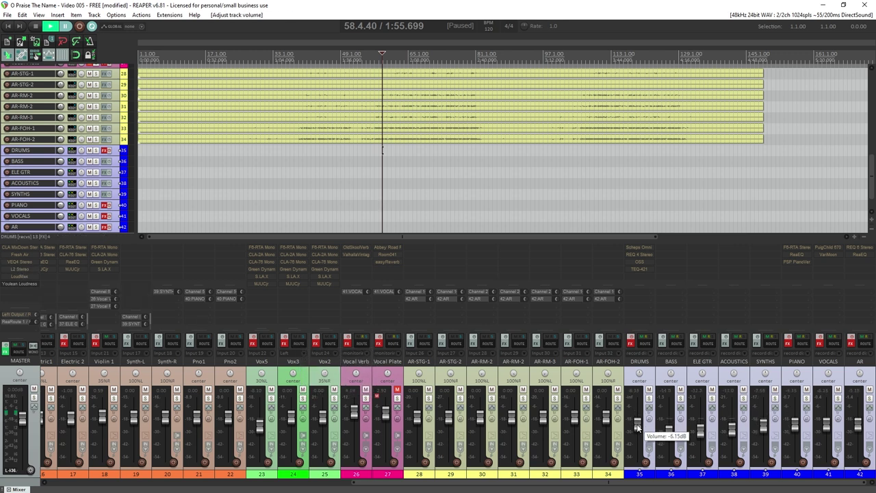
click(21, 283)
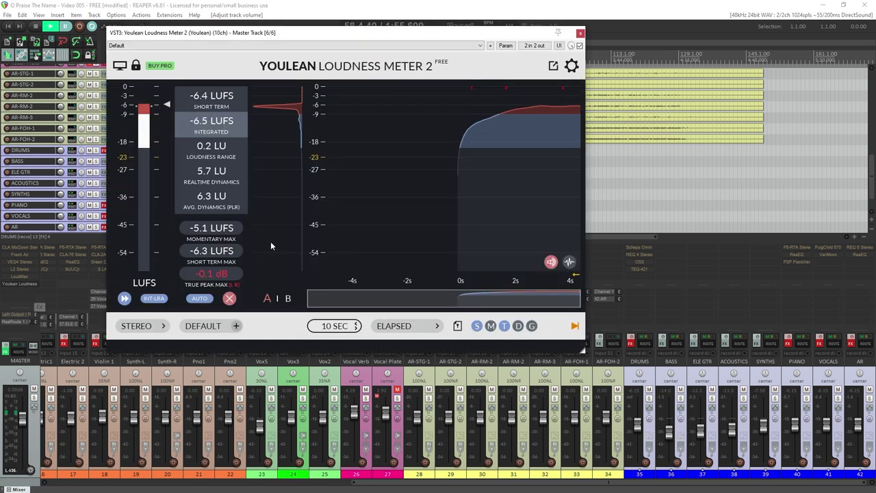
- Move the loudness meter down, reset its readings, and play from bar 44
drag(329, 40, 286, 99)
click(229, 316)
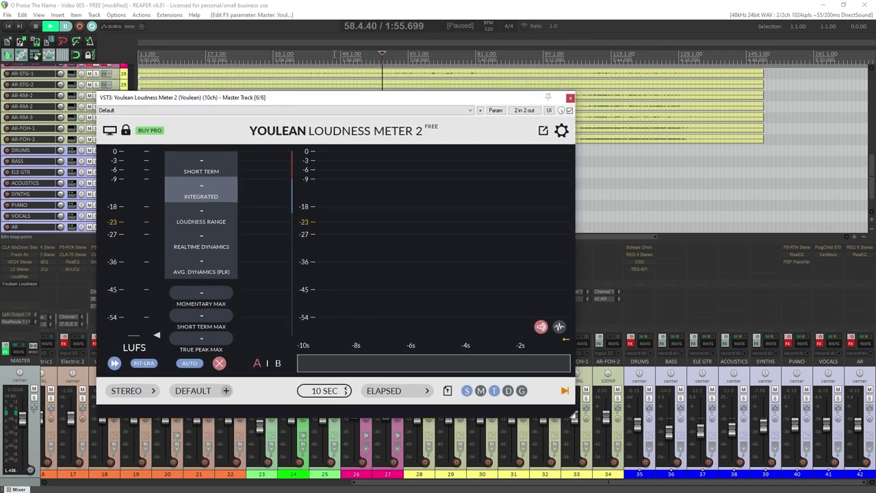
click(321, 56)
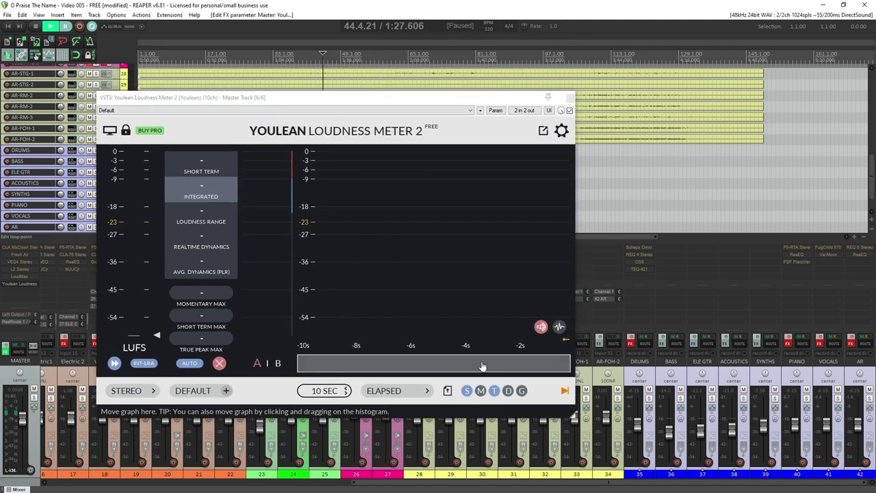
key(space)
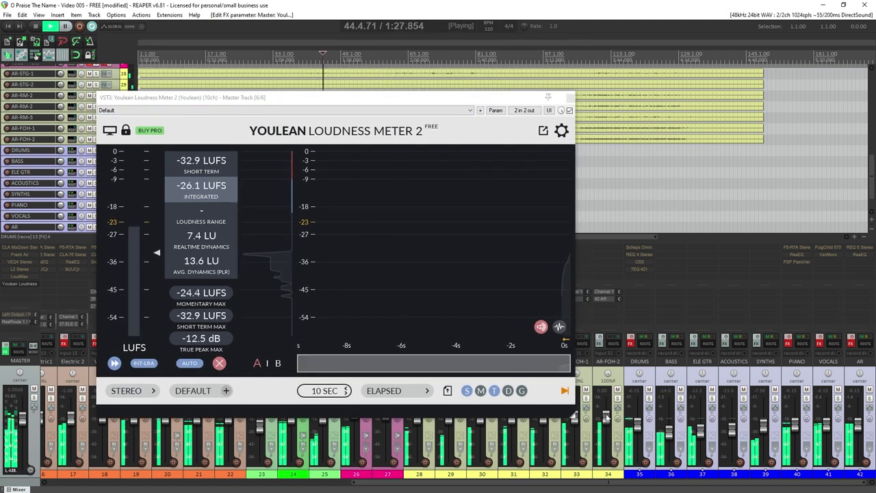
- Settle the DRUMS fader at about +2 dB, reset the meter, and jump to a later section
drag(638, 429, 638, 409)
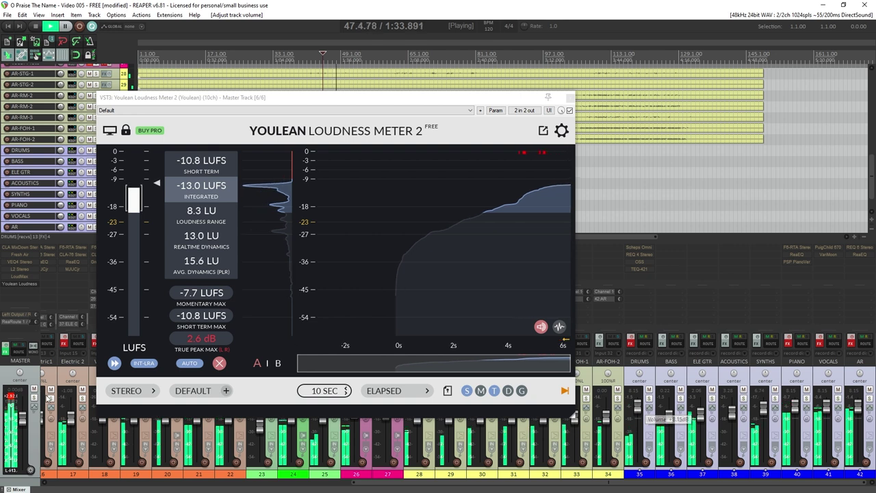
drag(638, 409, 636, 419)
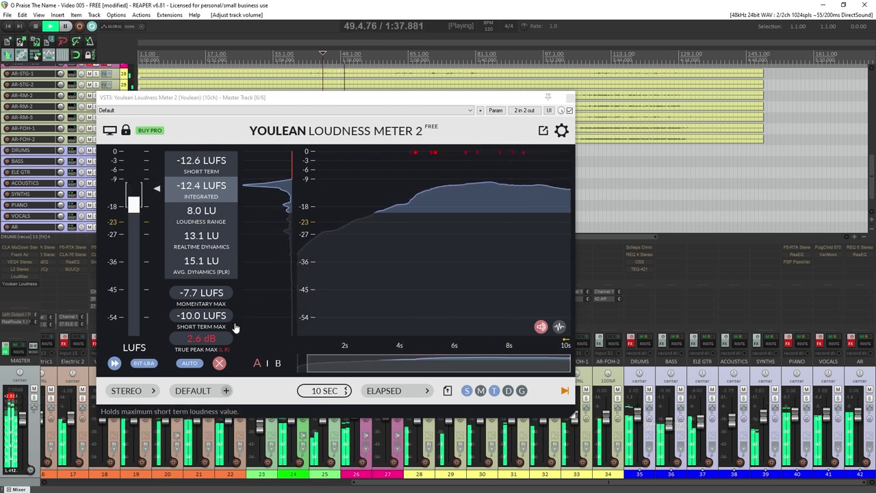
click(219, 363)
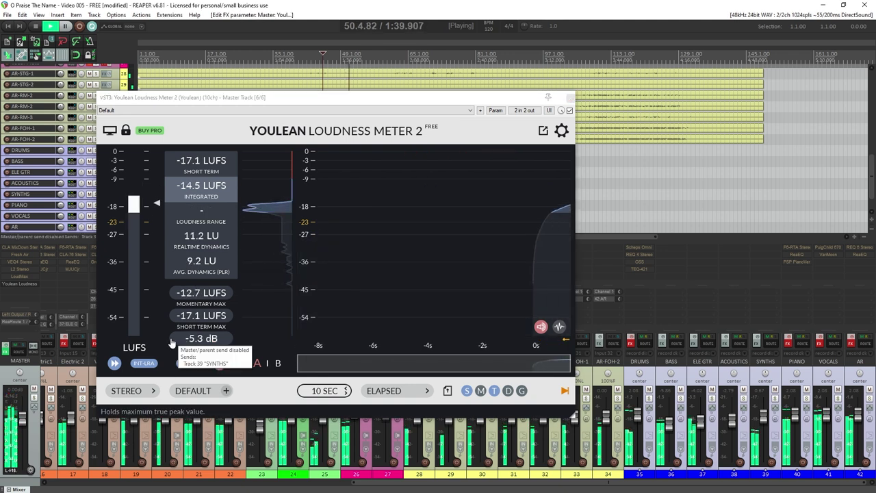
click(400, 59)
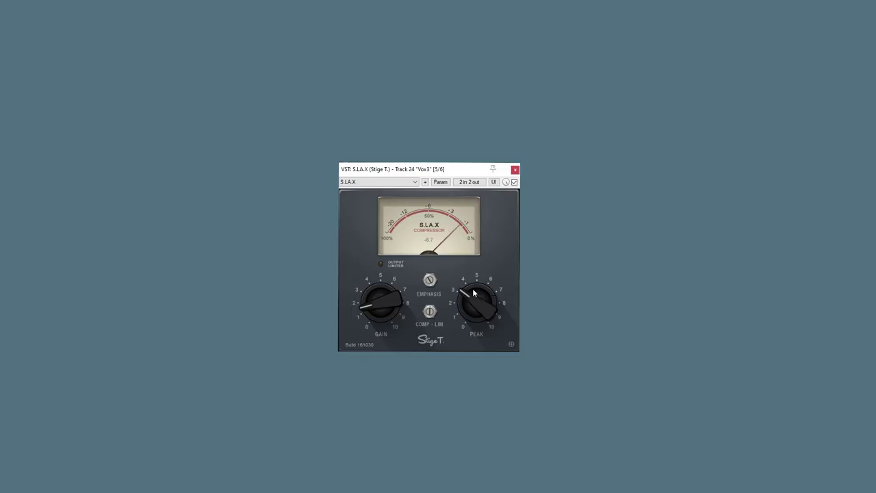
- Set Vox3's S.L.A.X peak reduction to about 3.5 and MJUCjr Compress to 14.7, then pause
drag(473, 288, 474, 247)
drag(468, 295, 486, 350)
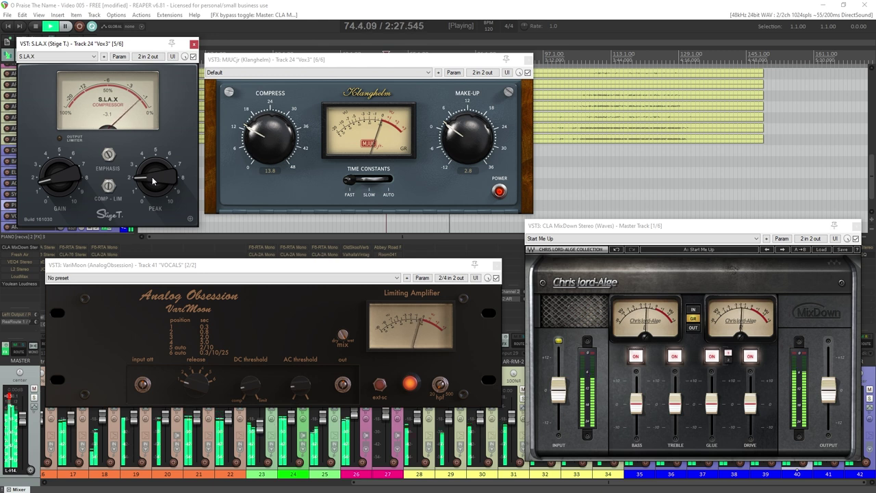
click(249, 386)
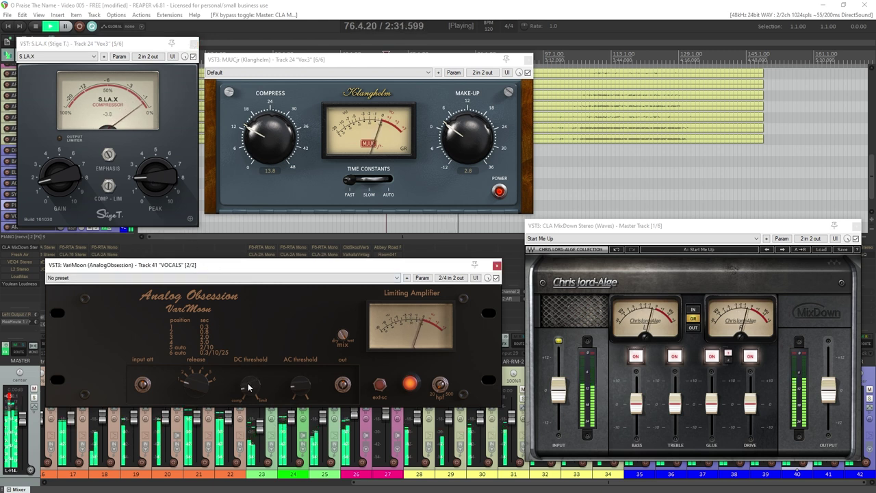
click(153, 186)
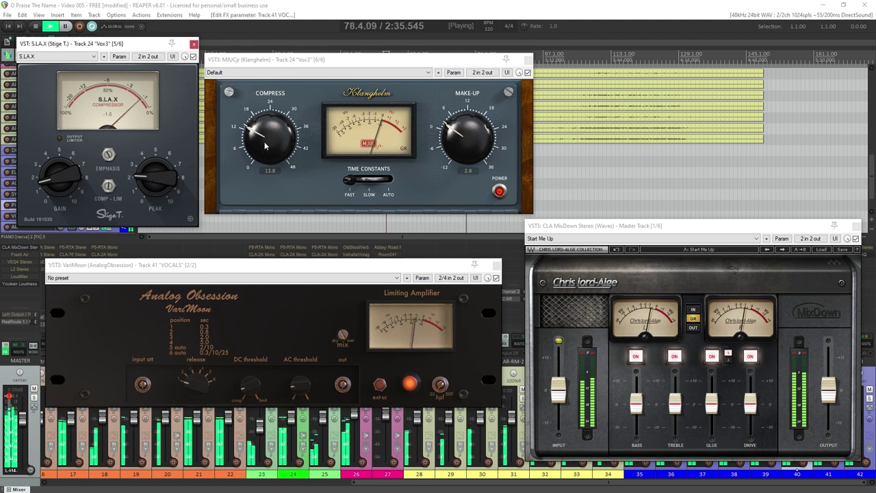
drag(262, 145, 260, 141)
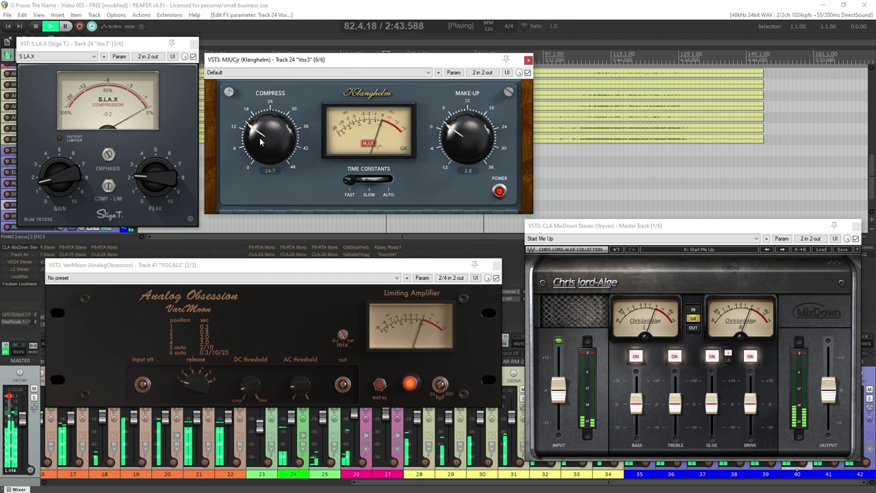
key(ctrl+space)
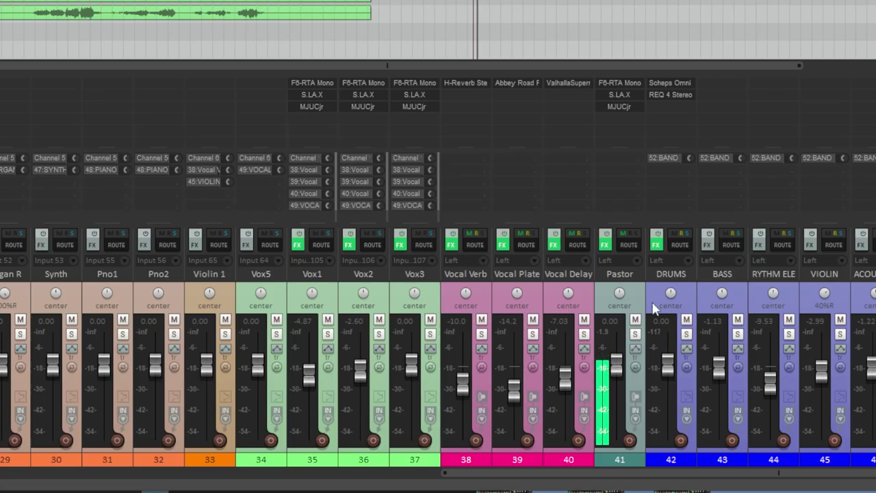
- Select the Pastor channel and bring up its S.L.A.X and MJUCjr compressor windows
click(609, 311)
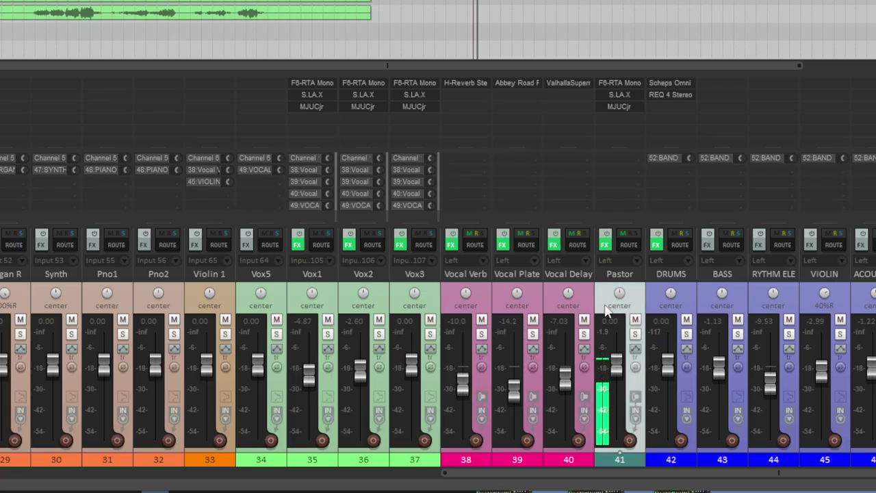
click(620, 94)
click(621, 105)
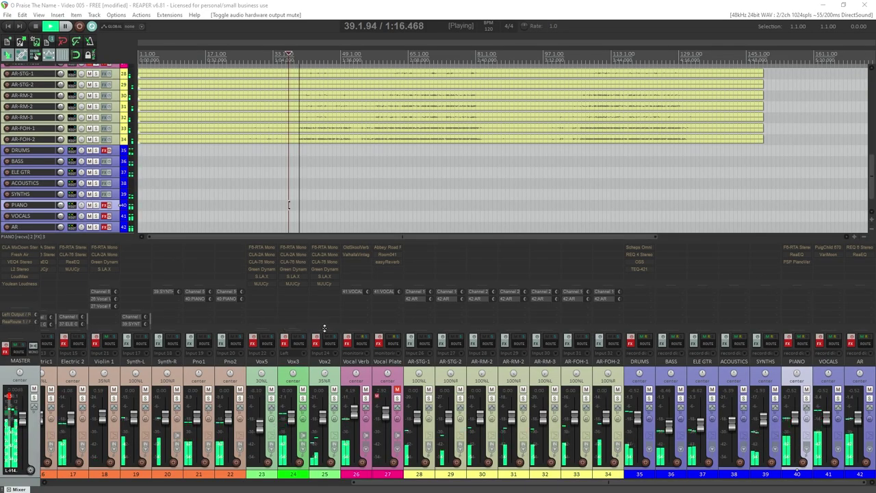
- Turn the red FX bypass buttons back to green across the mixer tracks
click(348, 340)
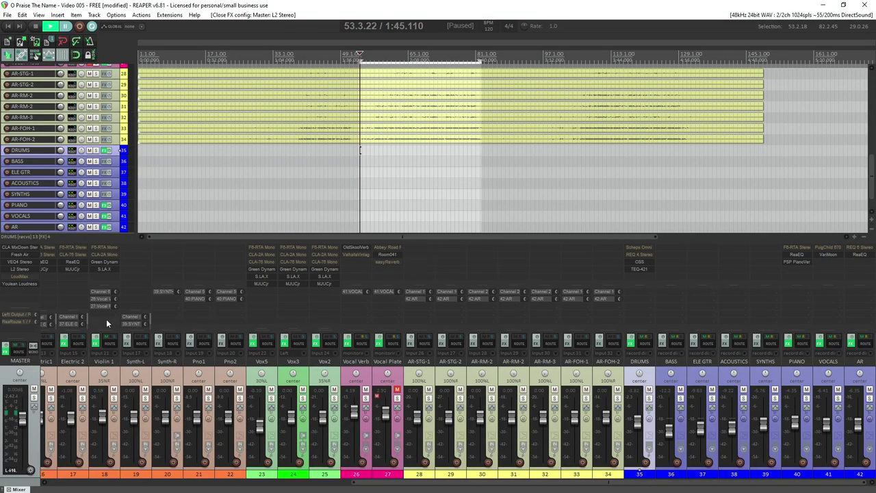
- Arrange the master's Youlean and L2 Stereo windows side by side and play to measure loudness
click(26, 284)
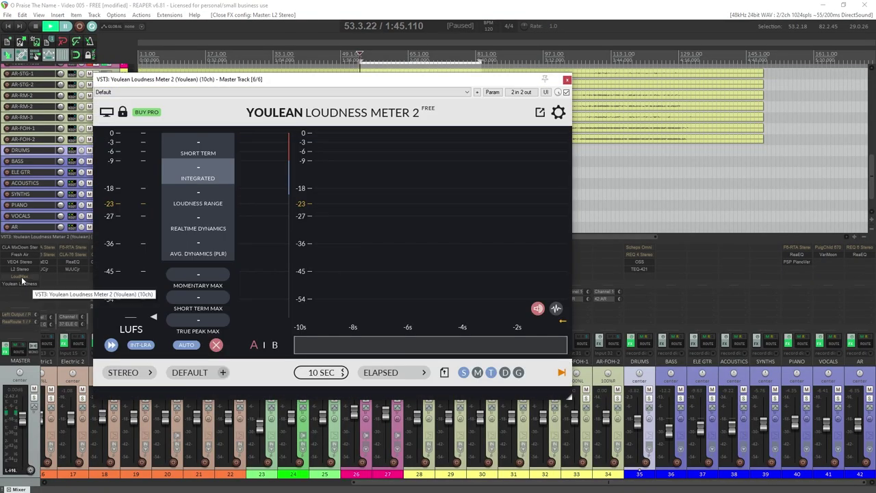
click(21, 268)
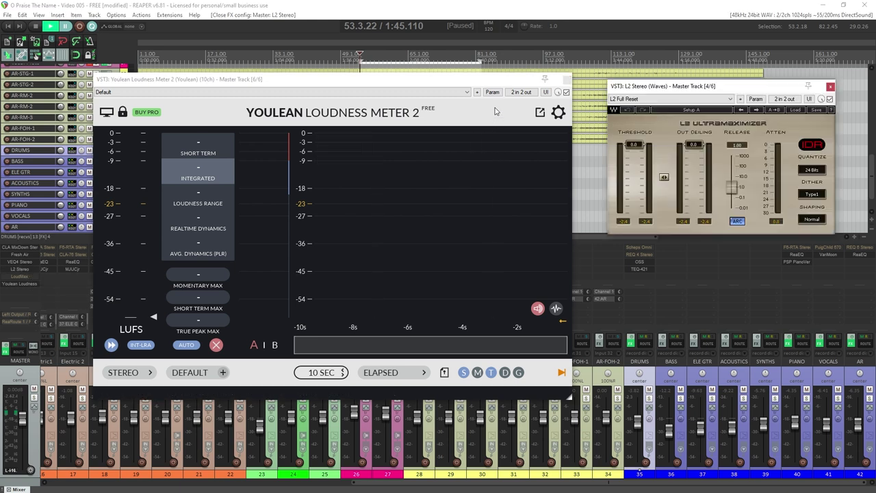
drag(498, 86, 509, 80)
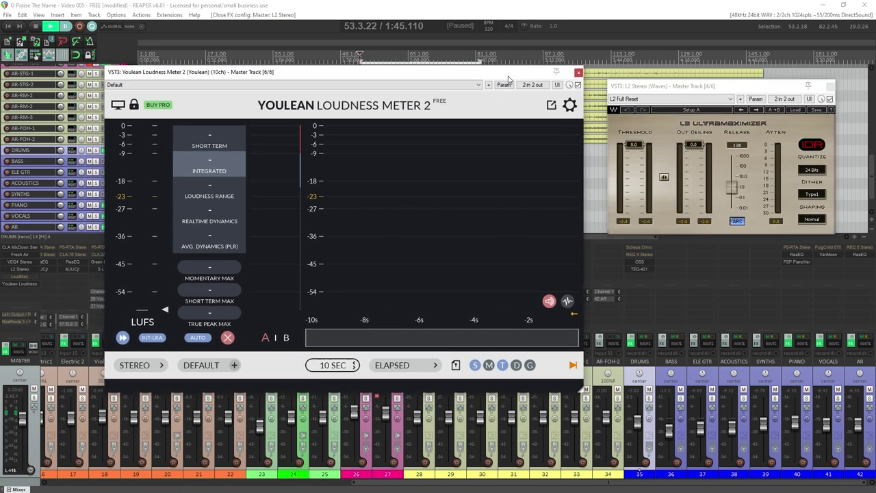
key(space)
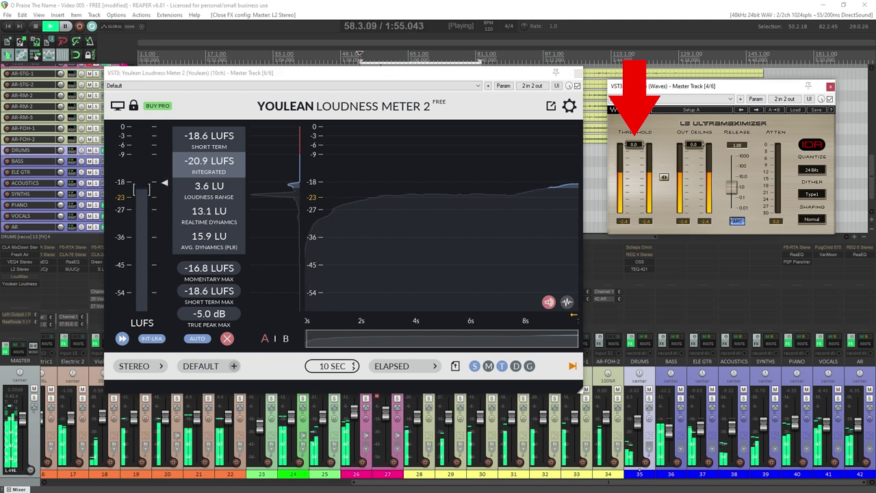
- Lower the master L2 threshold to about -3.4 and set its output ceiling to -1 dB
drag(640, 150, 640, 159)
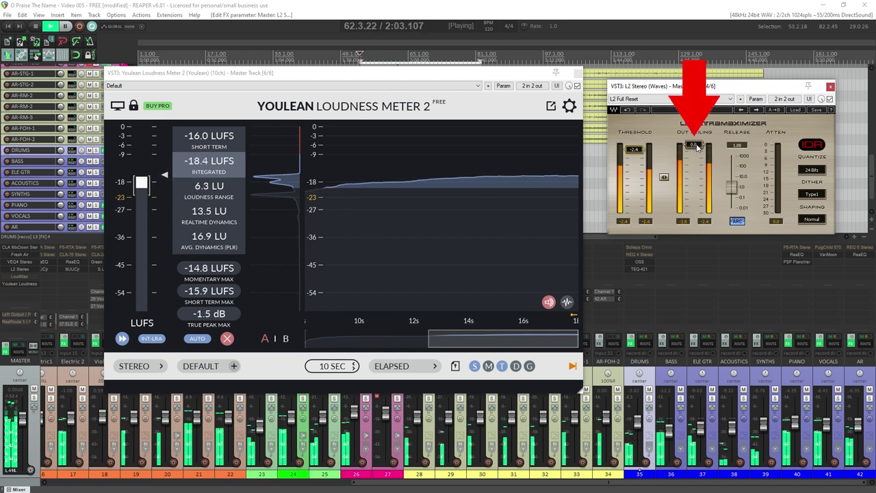
click(693, 145)
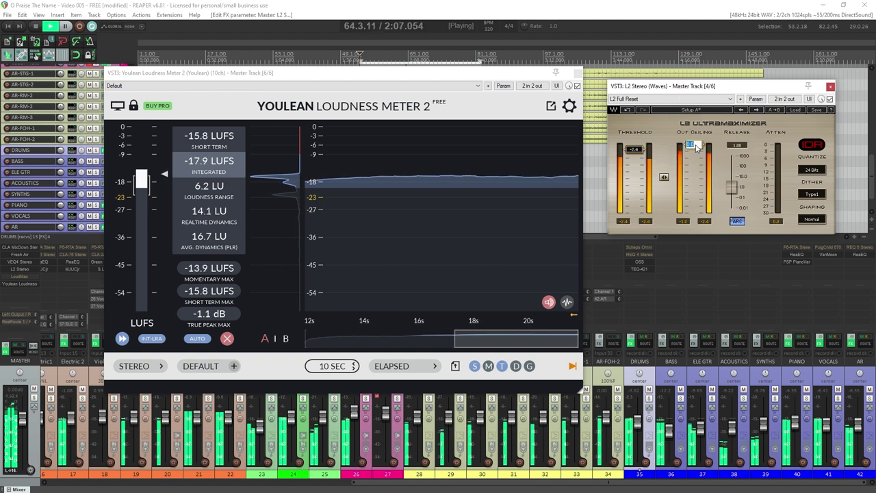
text(-1)
key(Return)
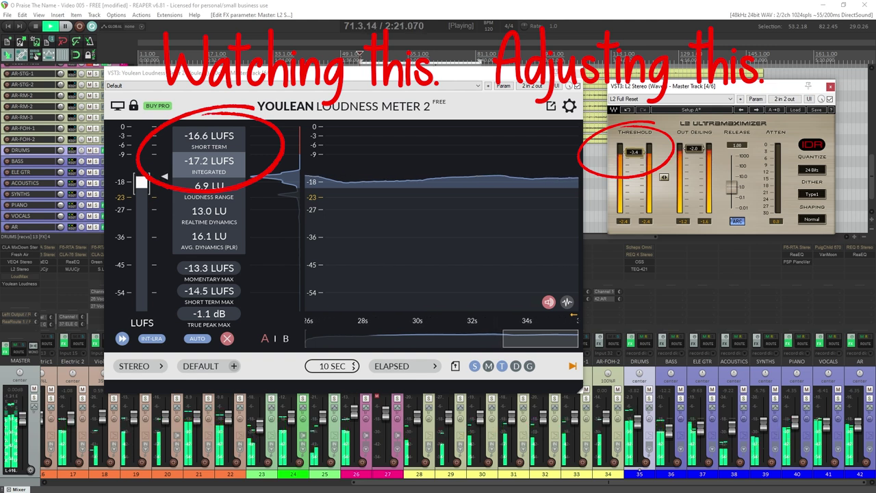
- Try L2 thresholds of -3.5 and -12.0, settle on -4.9, and reset the Youlean meter
drag(630, 150, 630, 156)
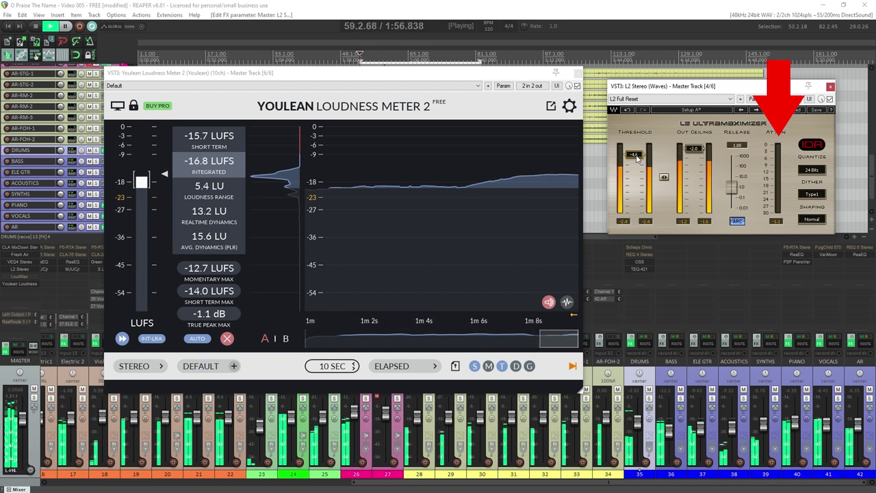
drag(634, 154, 634, 171)
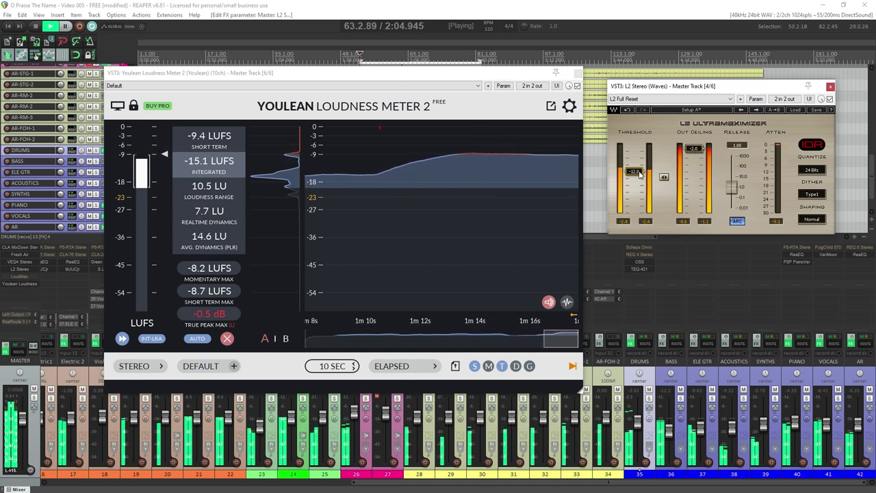
drag(636, 173, 635, 156)
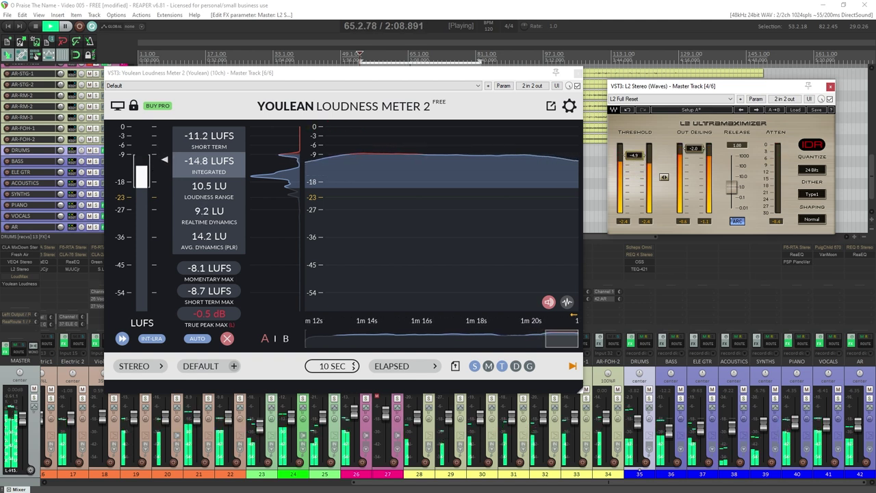
click(226, 338)
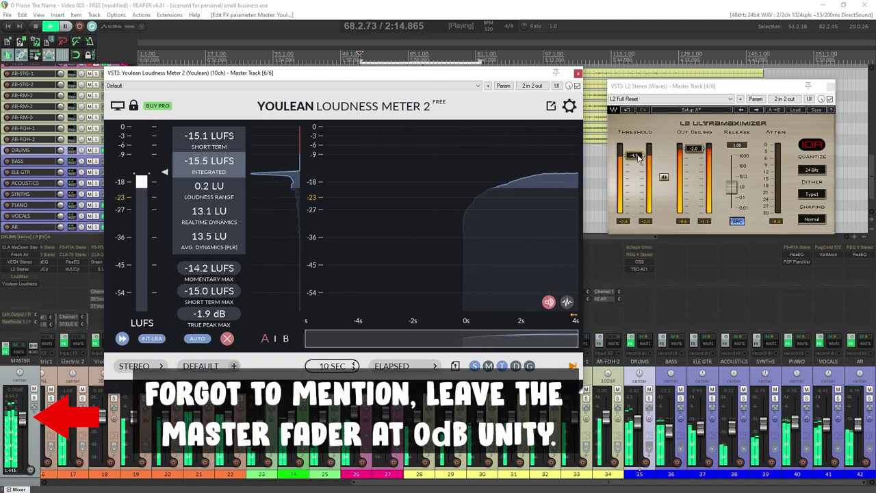
- Nudge the master L2 threshold from -4.2 to -4.1 while watching Youlean's integrated loudness
click(637, 157)
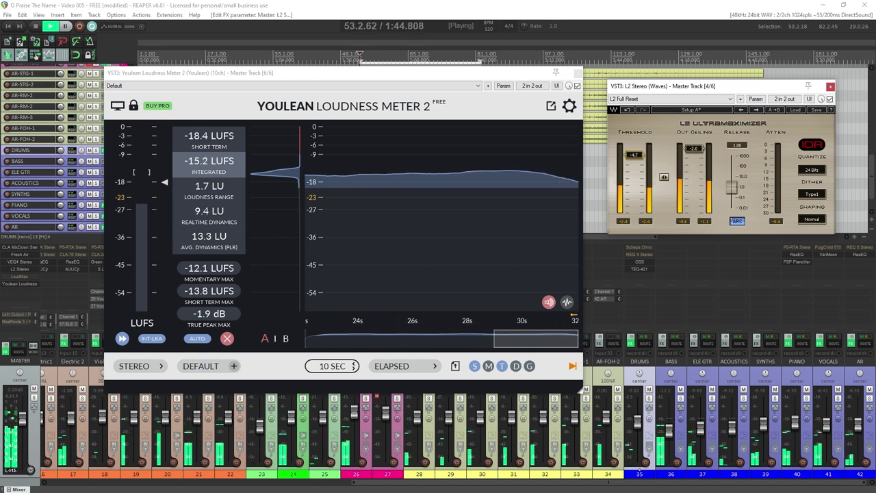
drag(640, 158, 640, 157)
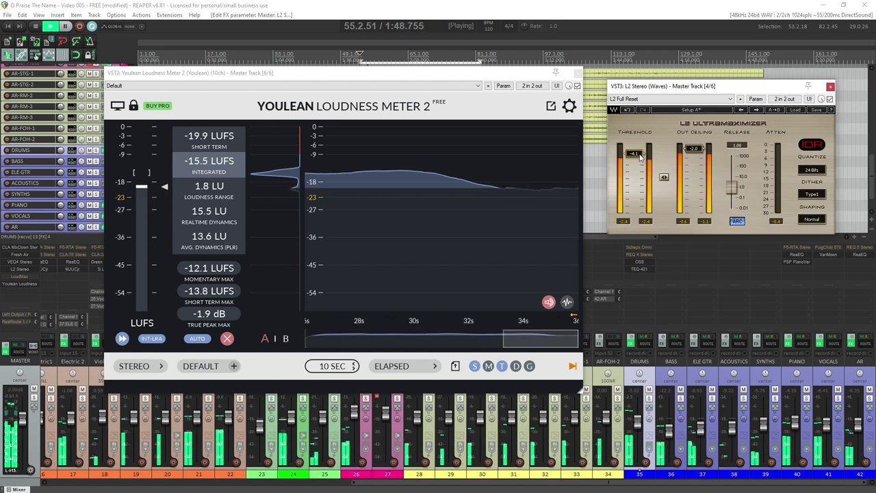